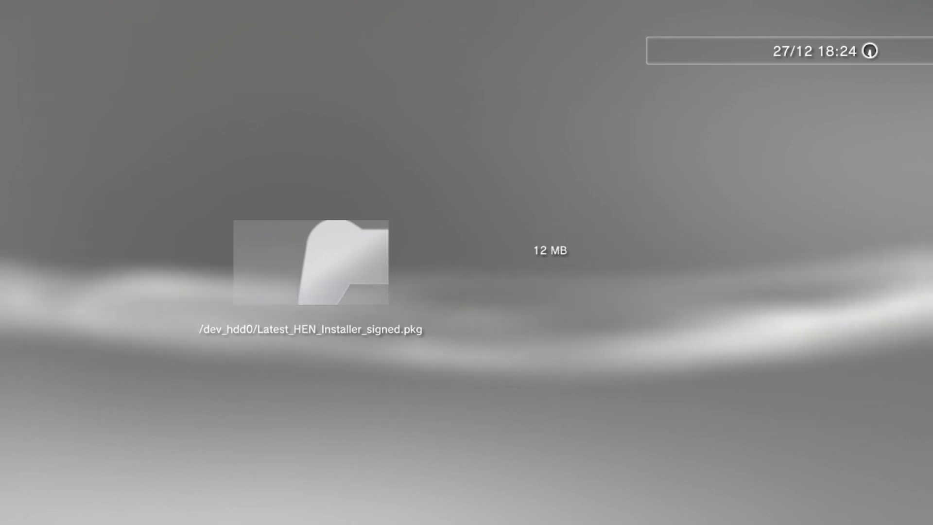
{"action": "key", "text": "Escape"}
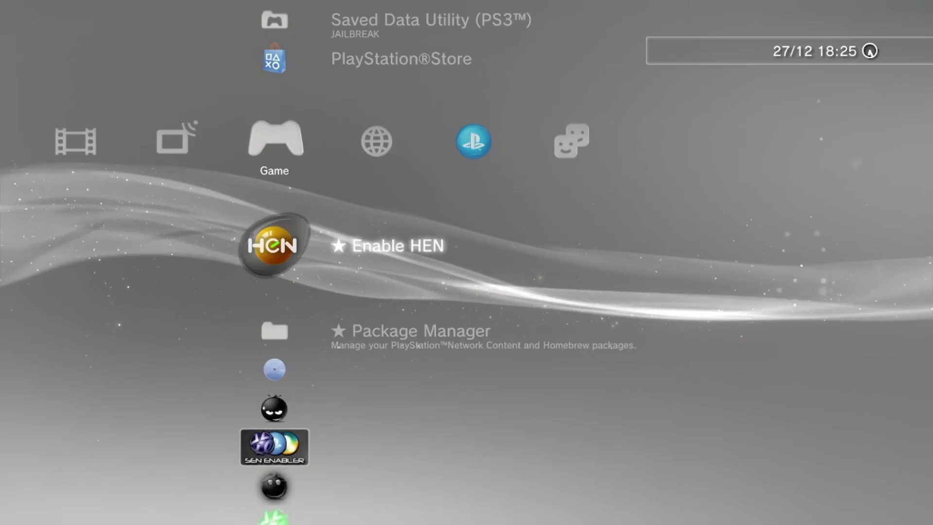
{"action": "key", "text": "Up"}
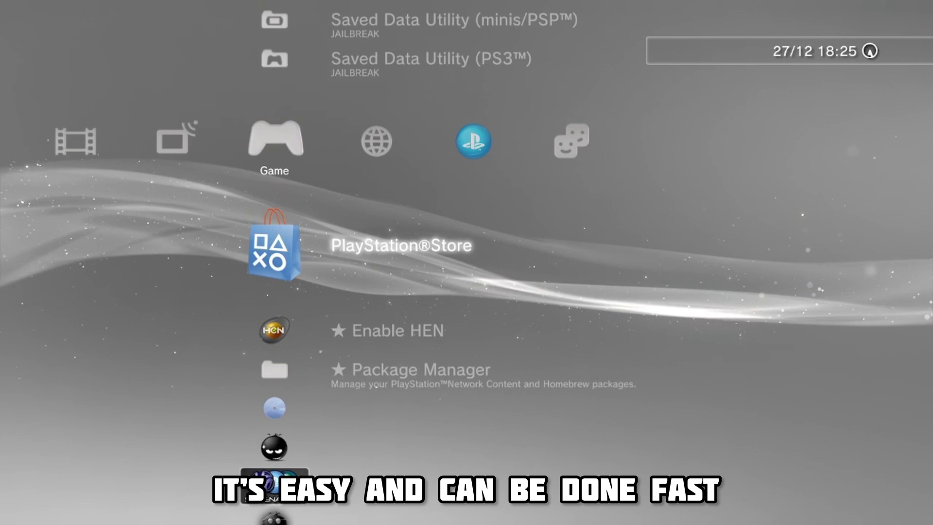
{"action": "key", "text": "Up"}
{"action": "key", "text": "Down"}
{"action": "key", "text": "Down"}
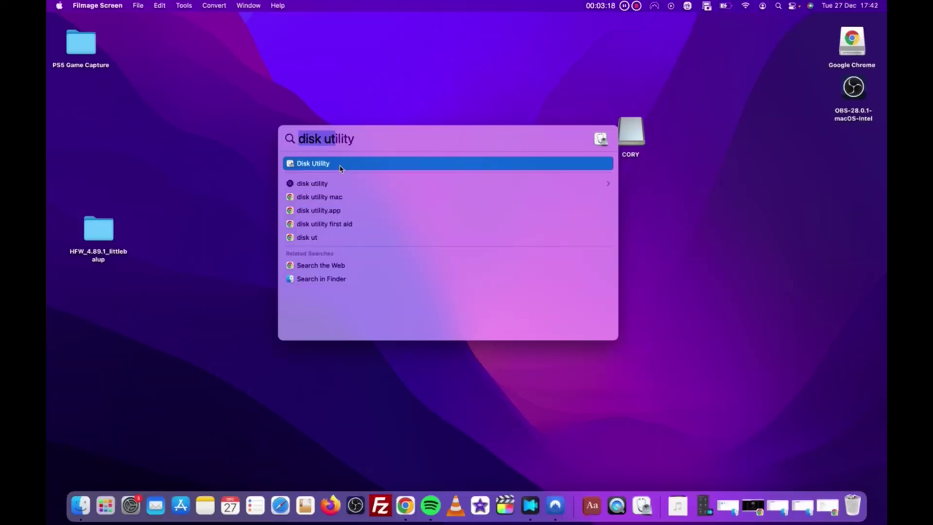
Step: Open Disk Utility, set up an erase of the external USB drive in MS-DOS (FAT32) format, and cancel it
{"action": "left_click", "coordinate": [340, 168]}
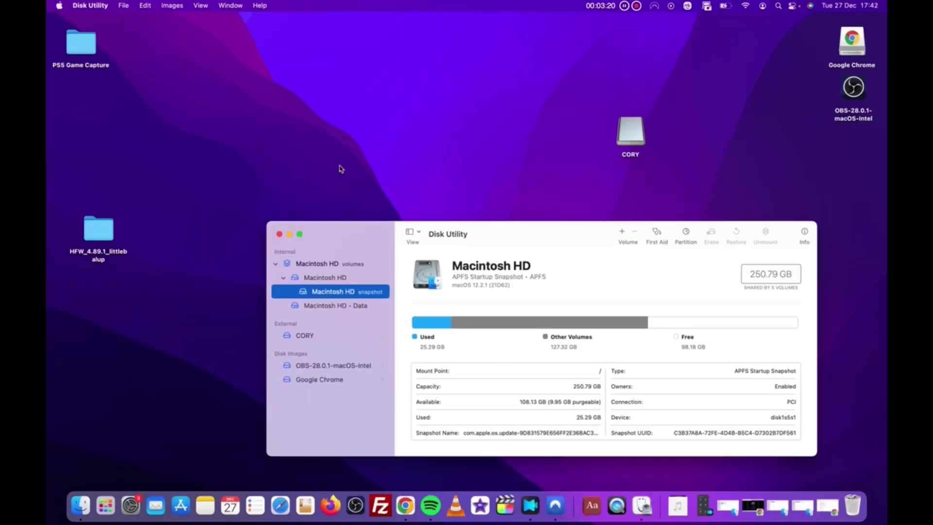
{"action": "left_click", "coordinate": [305, 336]}
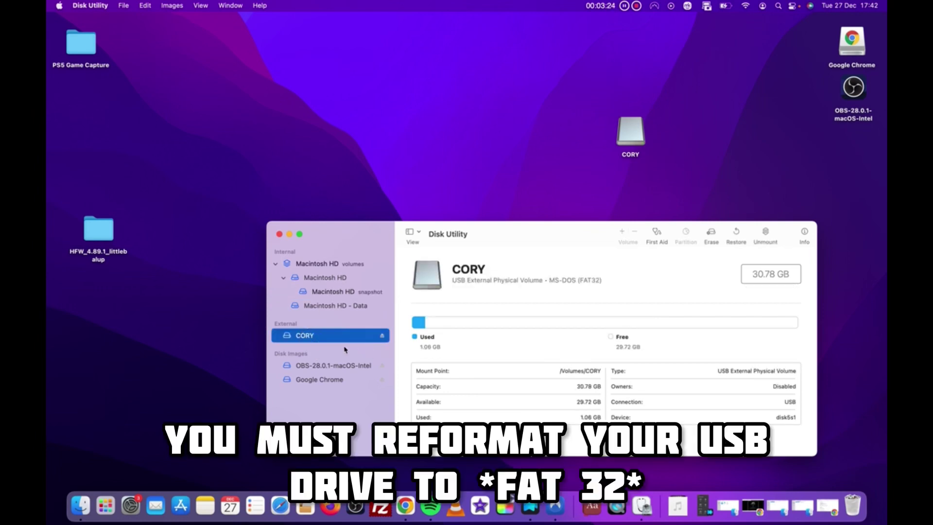
{"action": "left_click", "coordinate": [715, 243]}
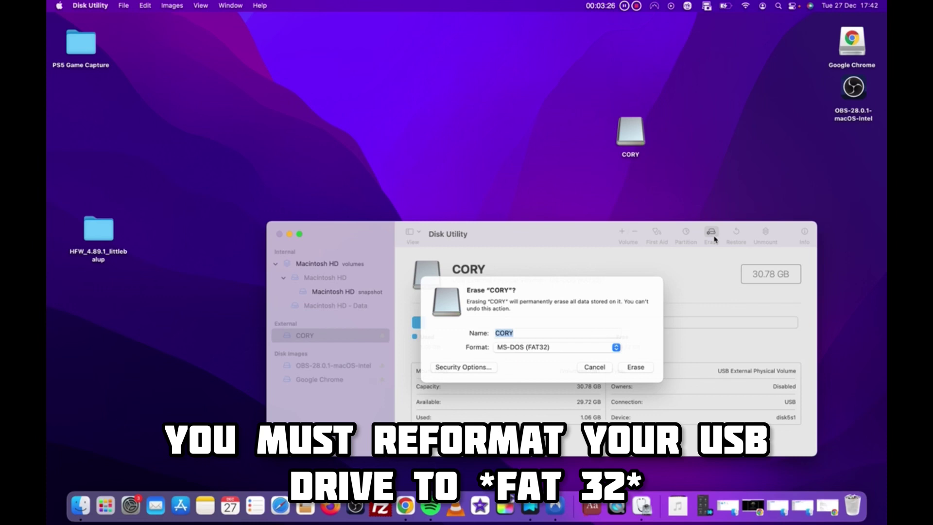
{"action": "left_click", "coordinate": [578, 358]}
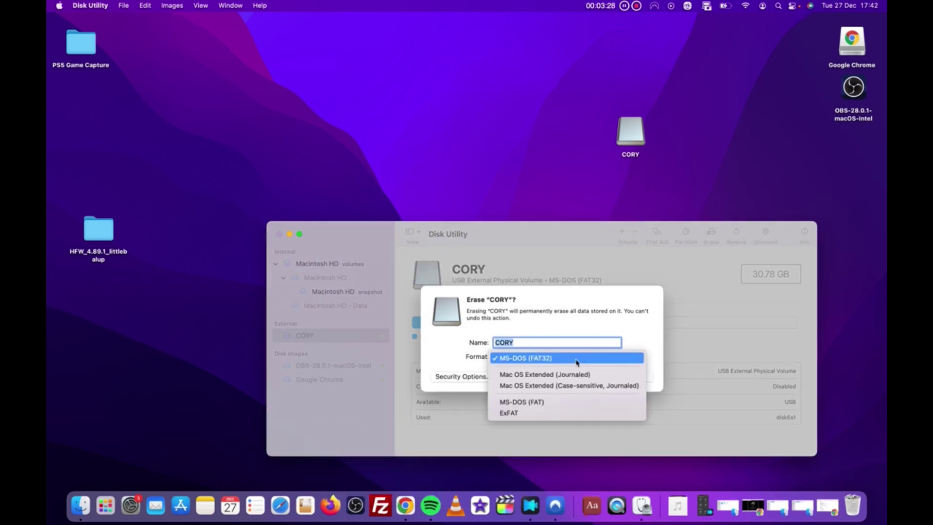
{"action": "left_click", "coordinate": [580, 359]}
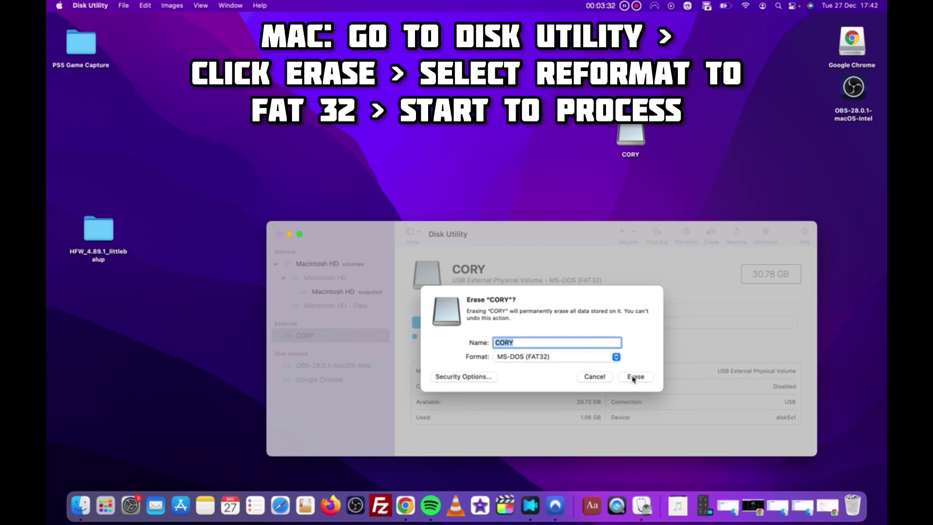
{"action": "left_click", "coordinate": [587, 382]}
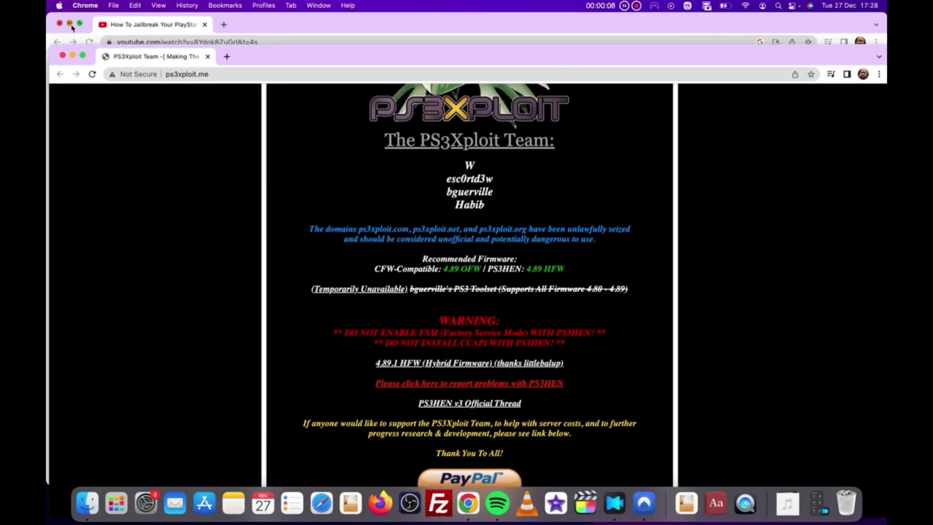
Step: In Chrome, minimize the YouTube window and open the 4.89.1 HFW (Hybrid Firmware) link on the PS3Xploit page
{"action": "left_click", "coordinate": [71, 24]}
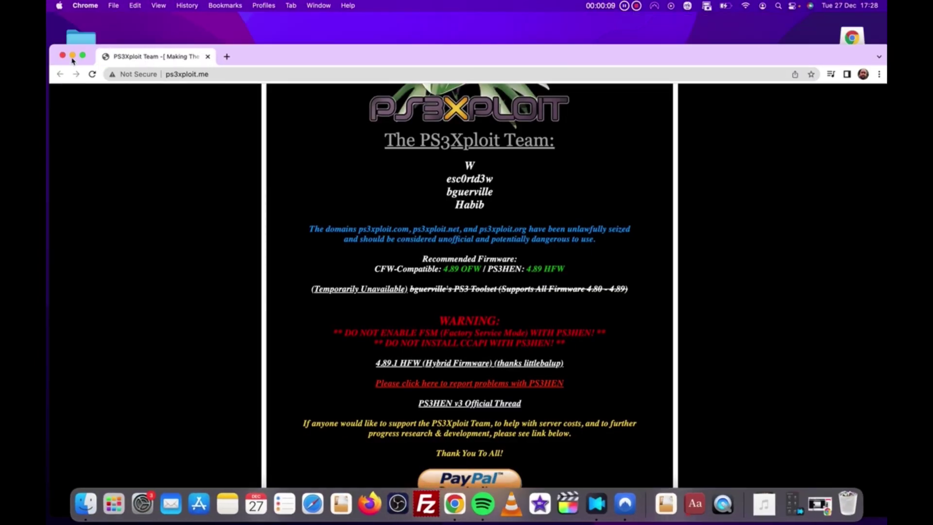
{"action": "left_click_drag", "start_coordinate": [285, 57], "coordinate": [282, 24]}
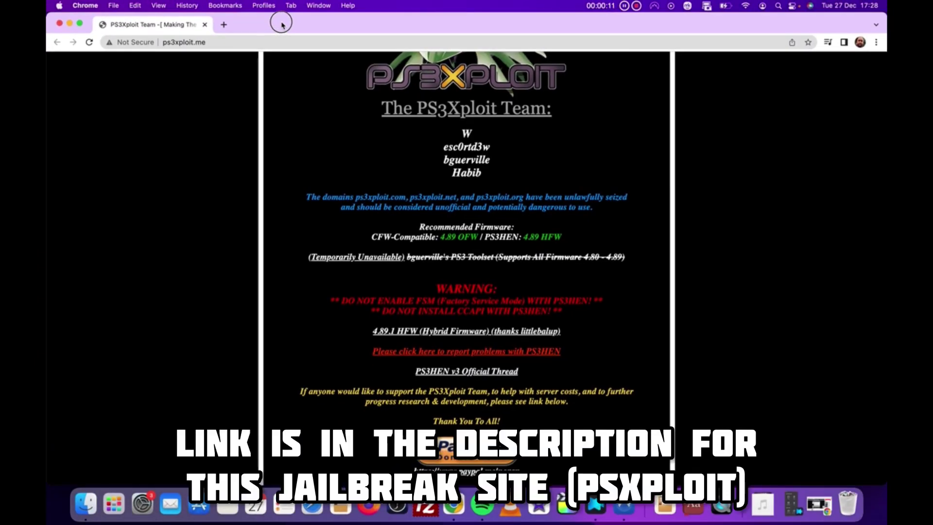
{"action": "scroll", "coordinate": [209, 223], "scroll_direction": "up", "scroll_amount": 3}
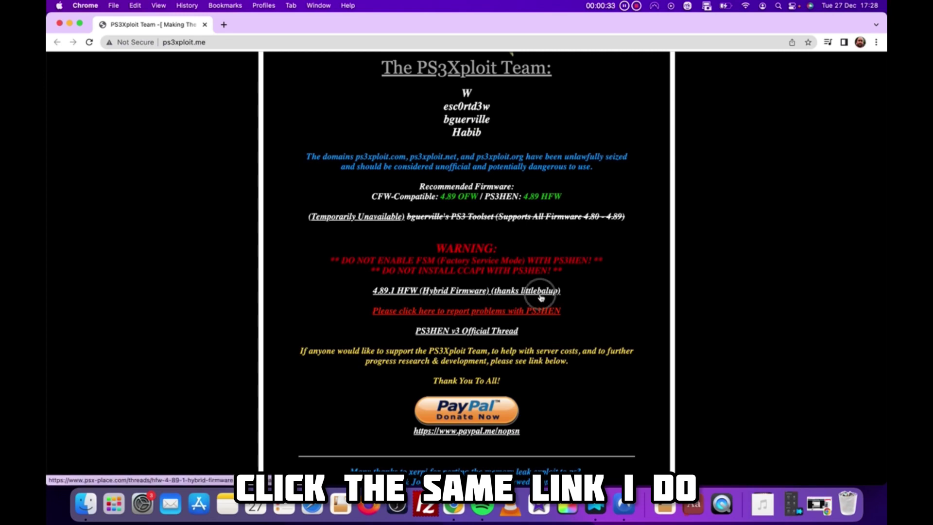
{"action": "left_click", "coordinate": [541, 298]}
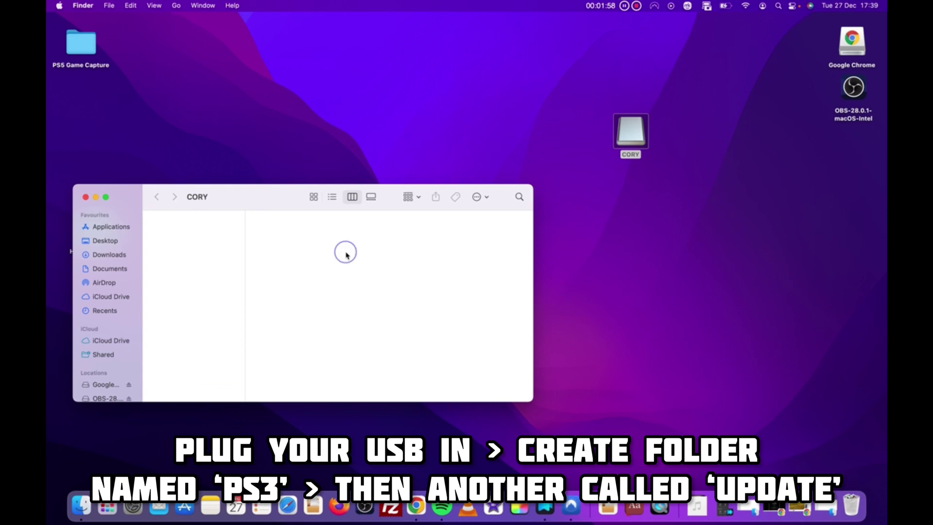
Step: Create a folder named PS3 on the USB drive and a folder named UPDATE inside it
{"action": "right_click", "coordinate": [347, 254]}
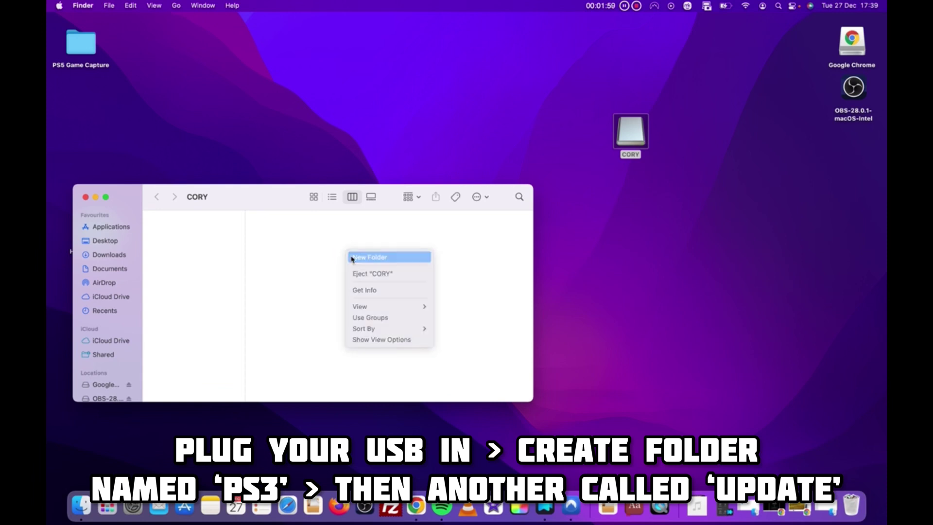
{"action": "left_click", "coordinate": [353, 257]}
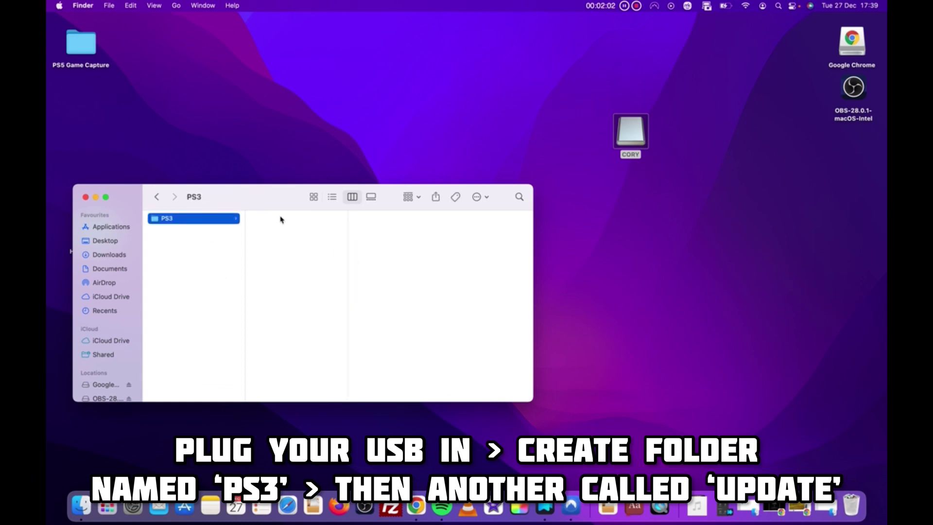
{"action": "right_click", "coordinate": [309, 242]}
{"action": "left_click", "coordinate": [315, 248]}
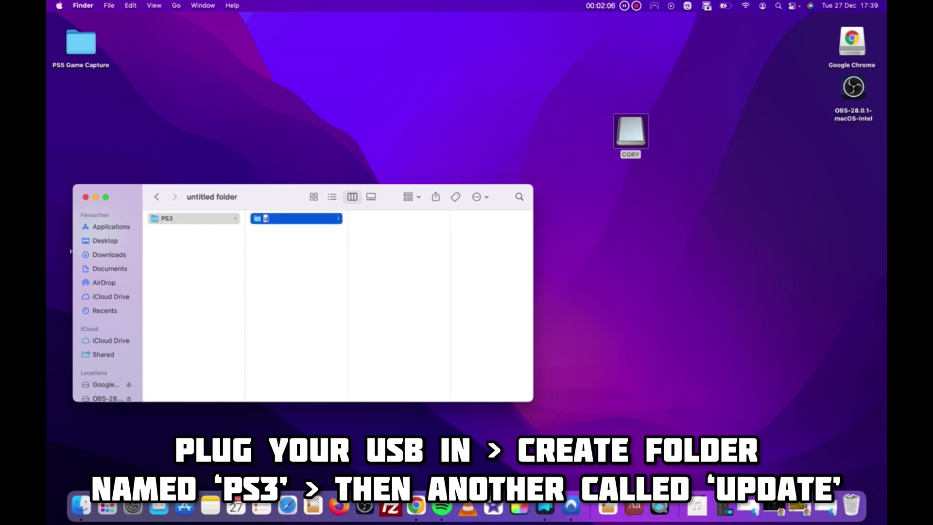
{"action": "type", "text": "E"}
{"action": "left_click", "coordinate": [298, 281]}
{"action": "left_click", "coordinate": [271, 223]}
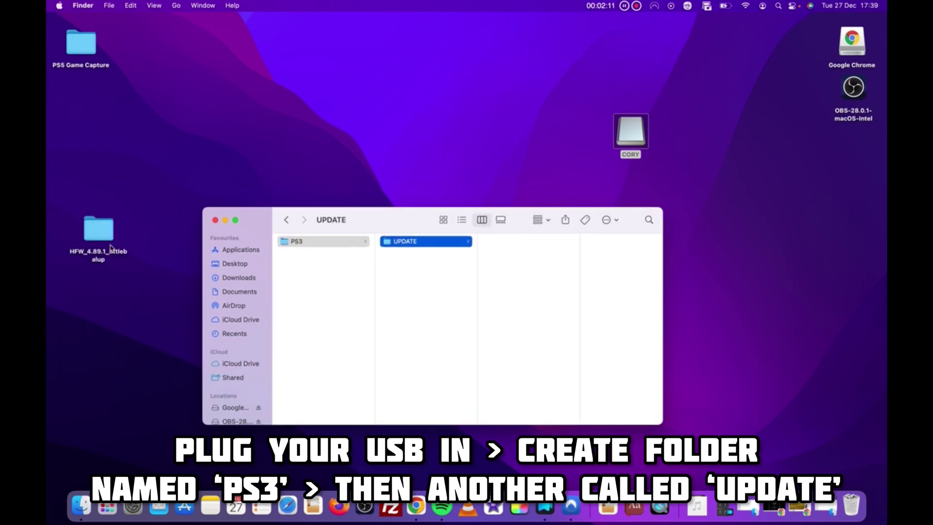
Step: Copy PS3UPDAT.PUP from the HFW_4.89.1_littlebalup folder on the desktop into the USB drive's UPDATE folder
{"action": "left_click", "coordinate": [100, 242]}
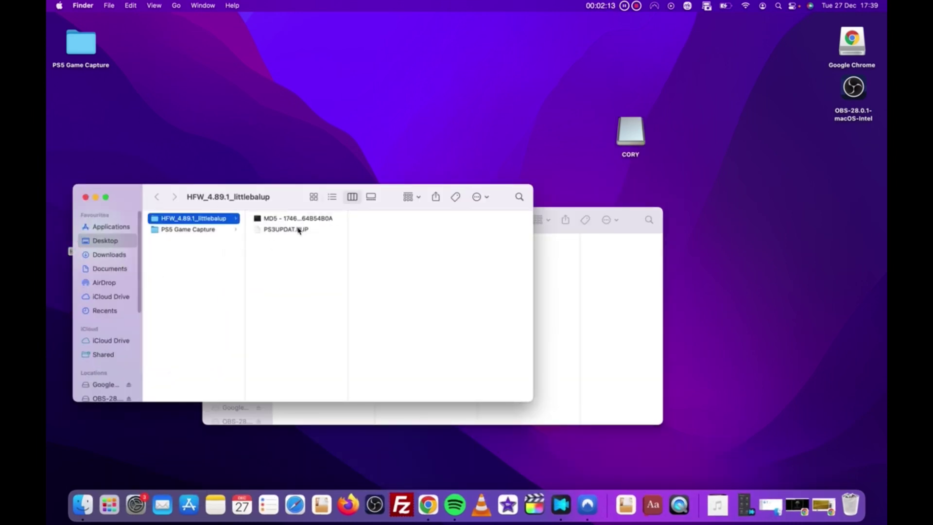
{"action": "left_click_drag", "start_coordinate": [298, 230], "coordinate": [553, 282]}
{"action": "left_click", "coordinate": [613, 287]}
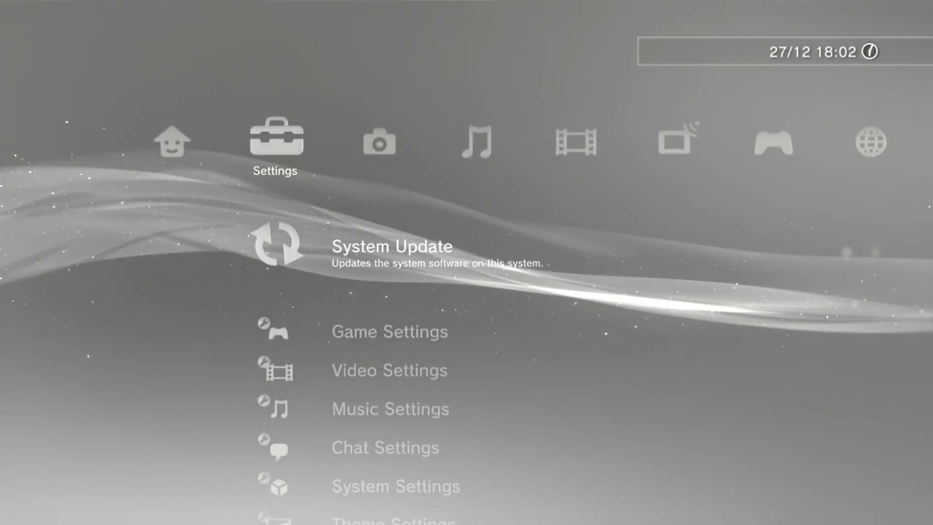
Step: On the PS3, start System Update via Storage Media and move to System Update in Safe Mode
{"action": "key", "text": "Return"}
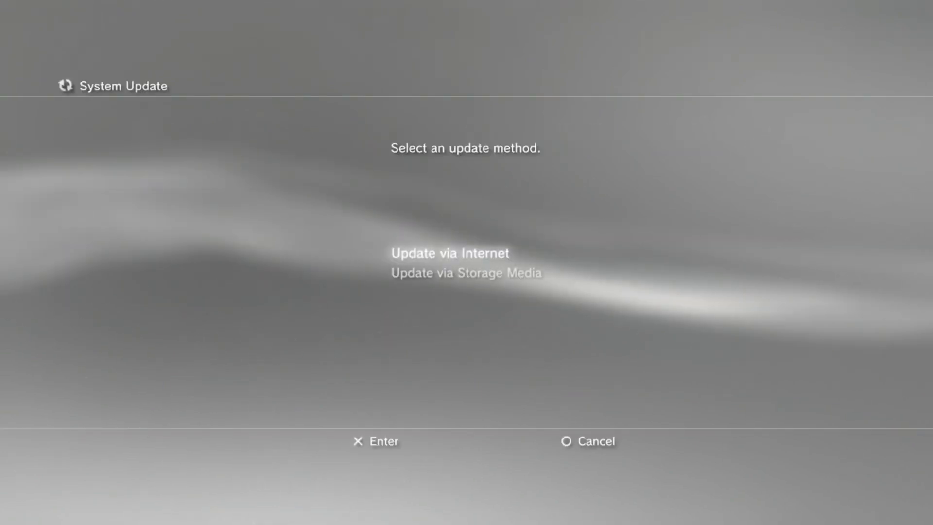
{"action": "key", "text": "Down"}
{"action": "key", "text": "Return"}
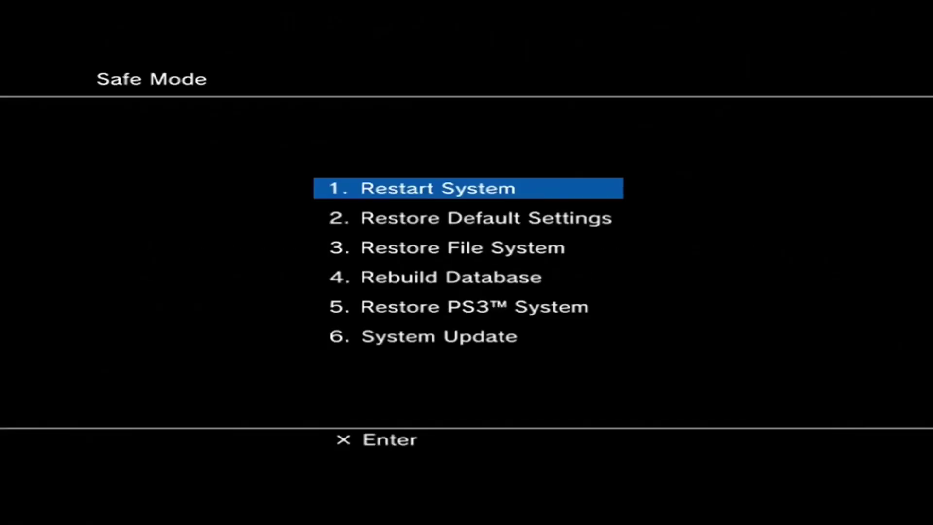
{"action": "key", "text": "Up"}
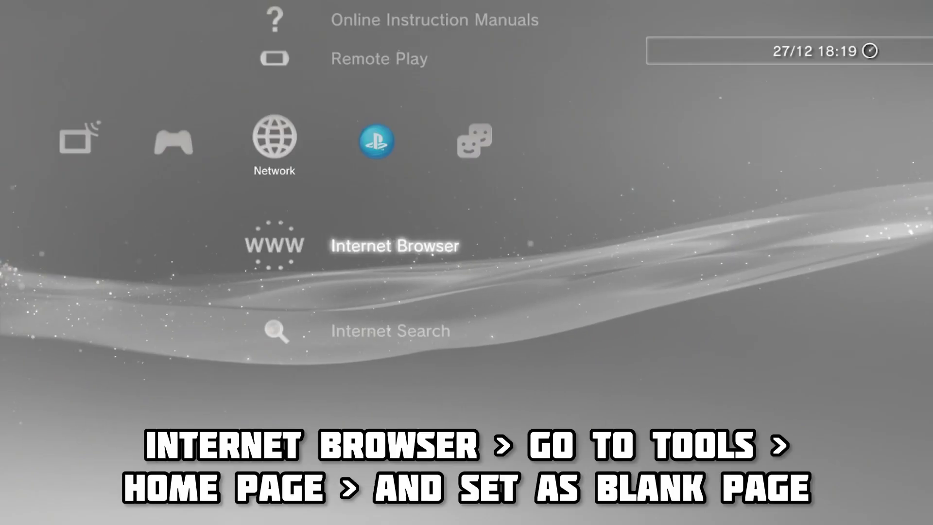
Step: Open the PS3's Internet Browser and set its home page to a blank page
{"action": "key", "text": "Return"}
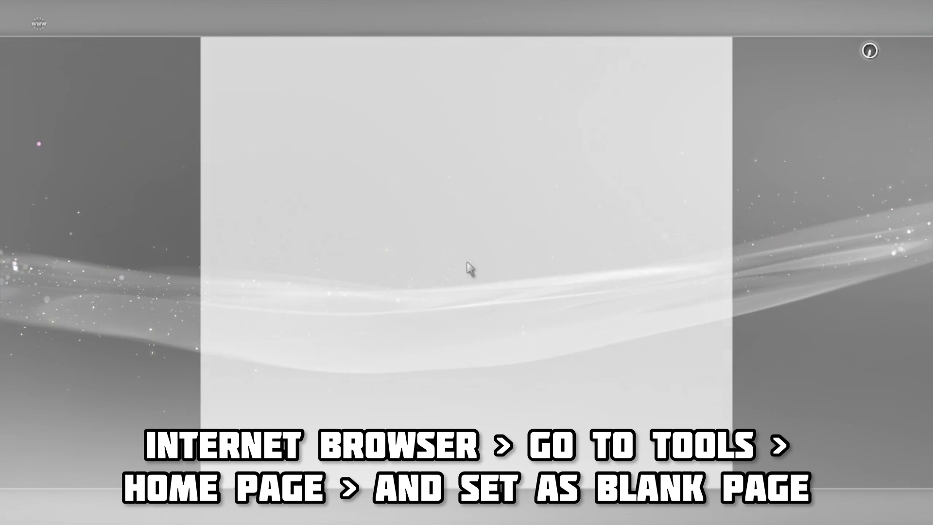
{"action": "key", "text": "Menu"}
{"action": "key", "text": "Up"}
{"action": "key", "text": "Up"}
{"action": "key", "text": "Right"}
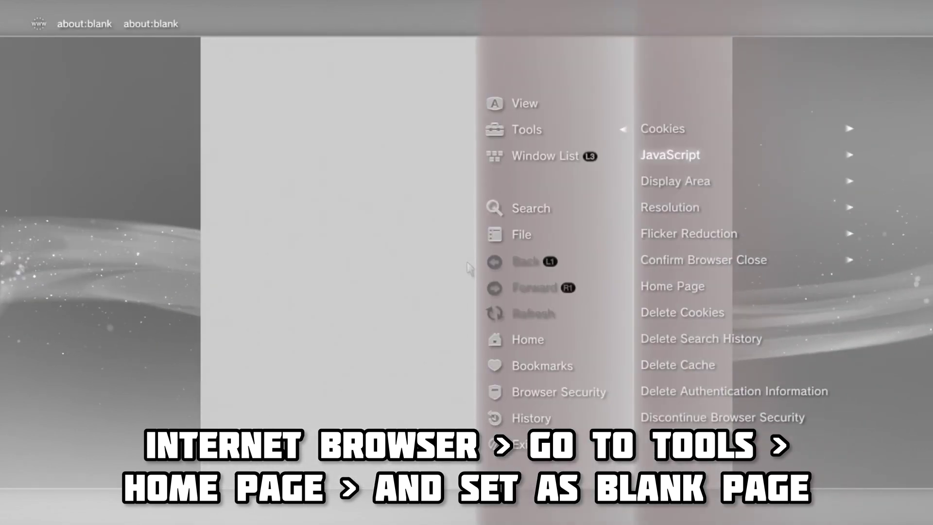
{"action": "key", "text": "Down"}
{"action": "key", "text": "Down"}
{"action": "key", "text": "Down"}
{"action": "key", "text": "Down"}
{"action": "key", "text": "Down"}
{"action": "key", "text": "Down"}
{"action": "key", "text": "Return"}
{"action": "key", "text": "Down"}
{"action": "key", "text": "Return"}
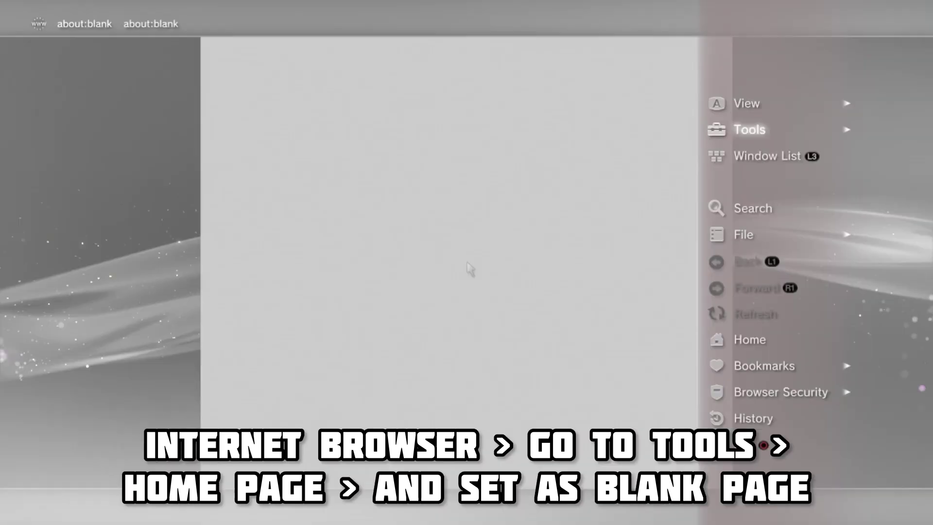
Step: Delete the Internet Browser's cookies
{"action": "key", "text": "Right"}
{"action": "key", "text": "Down"}
{"action": "key", "text": "Down"}
{"action": "key", "text": "Down"}
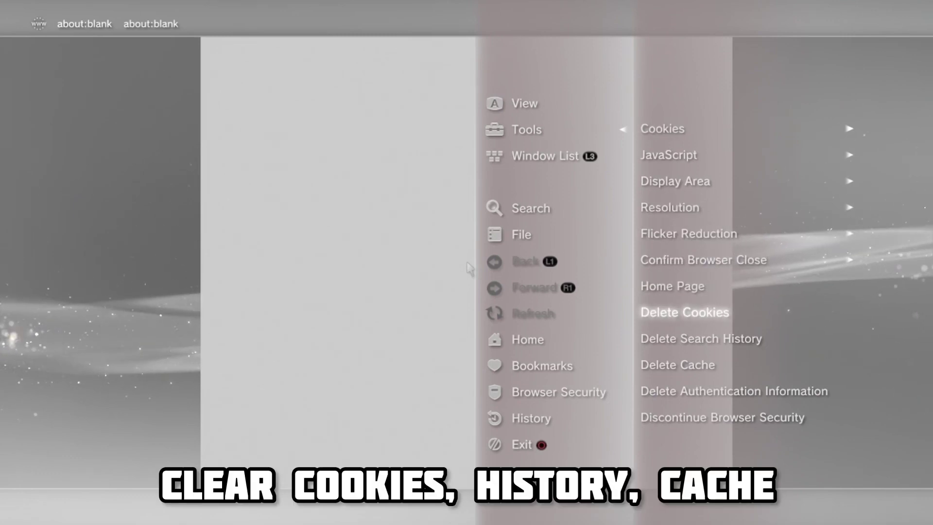
{"action": "key", "text": "Return"}
{"action": "key", "text": "Left"}
{"action": "key", "text": "Return"}
{"action": "key", "text": "Escape"}
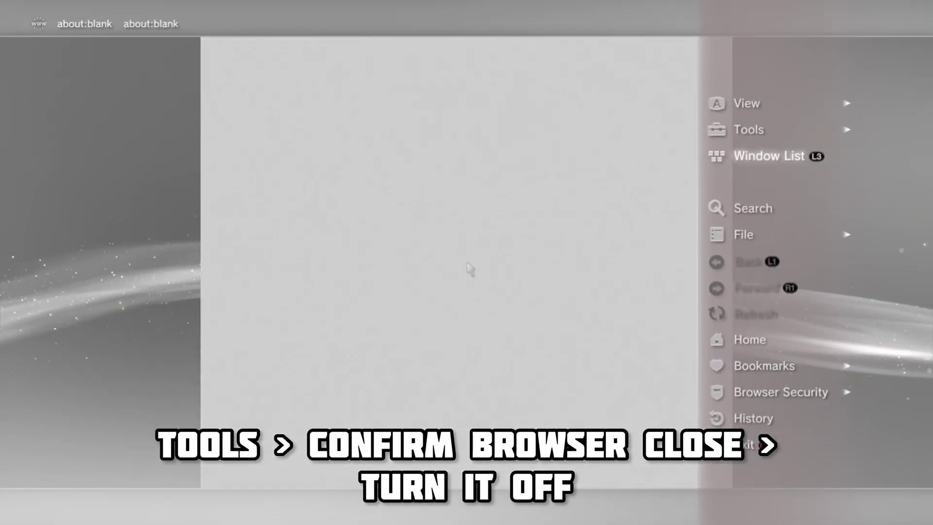
Step: Turn off the Internet Browser's Confirm Browser Close setting
{"action": "key", "text": "Up"}
{"action": "key", "text": "Right"}
{"action": "key", "text": "Down"}
{"action": "key", "text": "Down"}
{"action": "key", "text": "Down"}
{"action": "key", "text": "Down"}
{"action": "key", "text": "Down"}
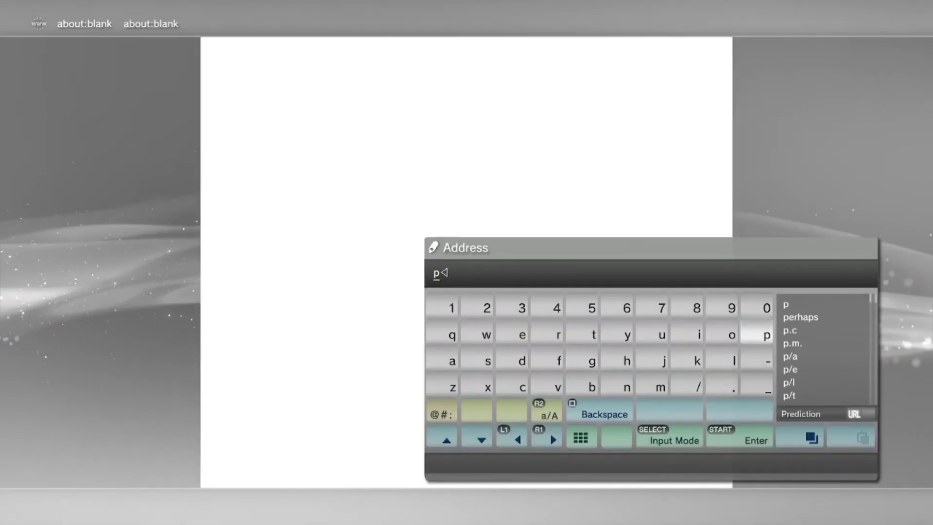
Step: Go to ps3xploit.me/ and open the HEN Auto Installer from the site's PS3HEN entries
{"action": "type", "text": "s3xplo"}
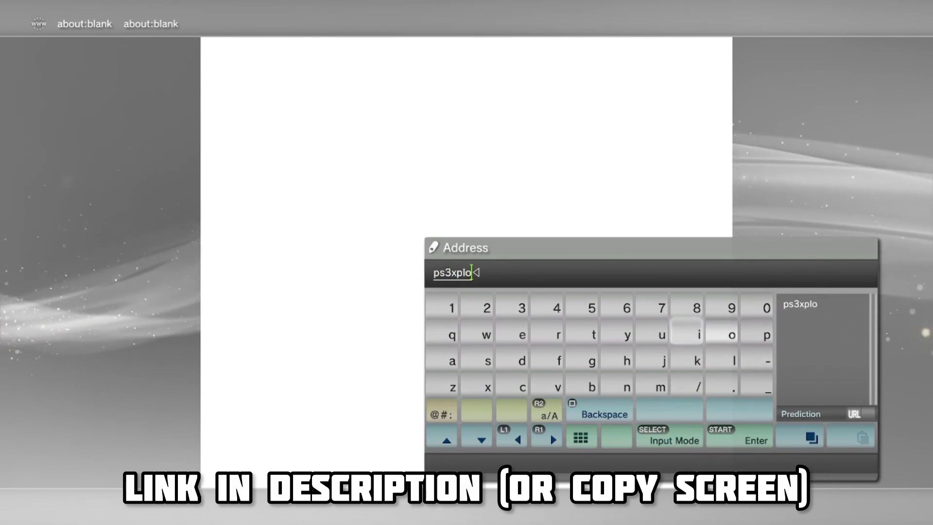
{"action": "type", "text": "it.me/"}
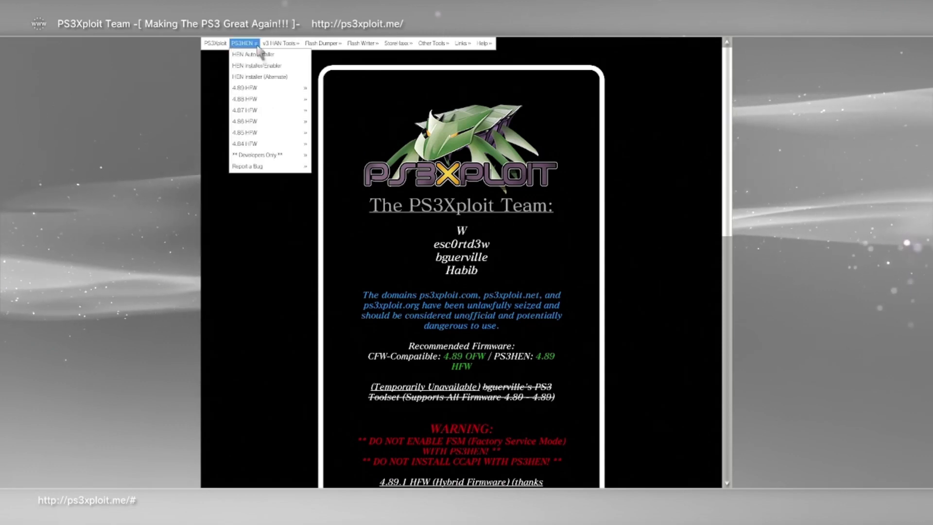
{"action": "left_click", "coordinate": [257, 54]}
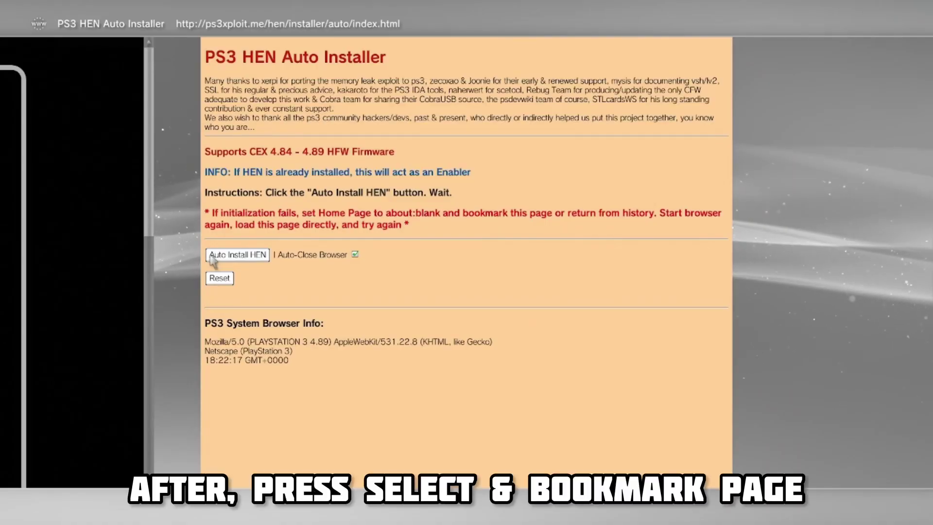
Step: Add the PS3 HEN Auto Installer page to the browser's bookmarks
{"action": "key", "text": "Select"}
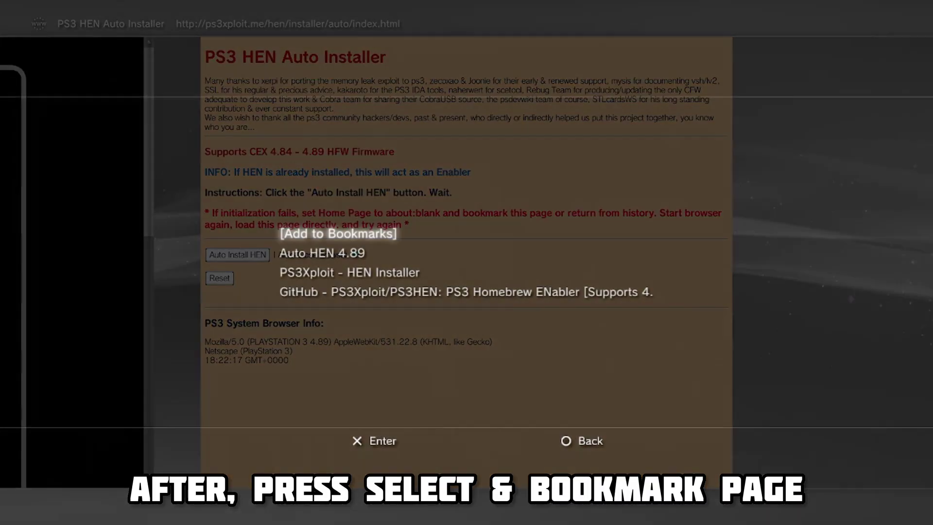
{"action": "key", "text": "Return"}
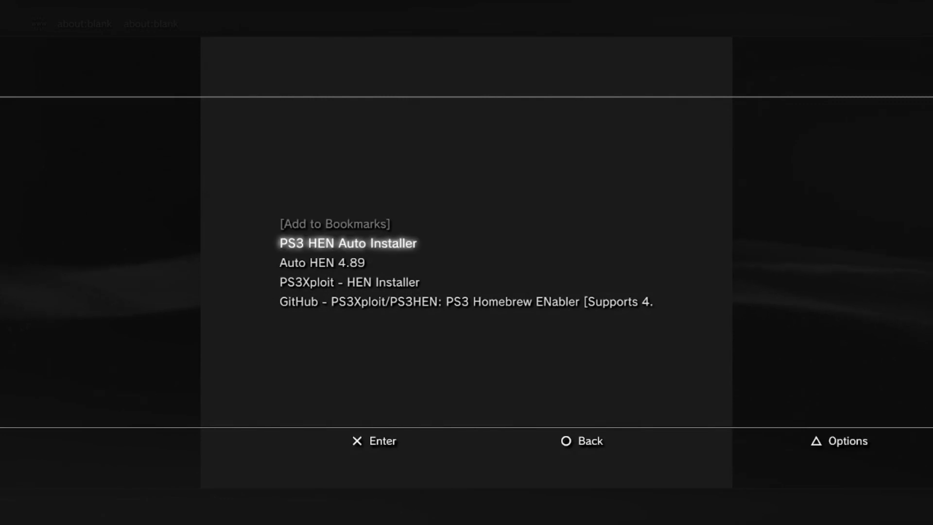
Step: Open the bookmarked PS3 HEN Auto Installer page and start Auto Install HEN
{"action": "key", "text": "Return"}
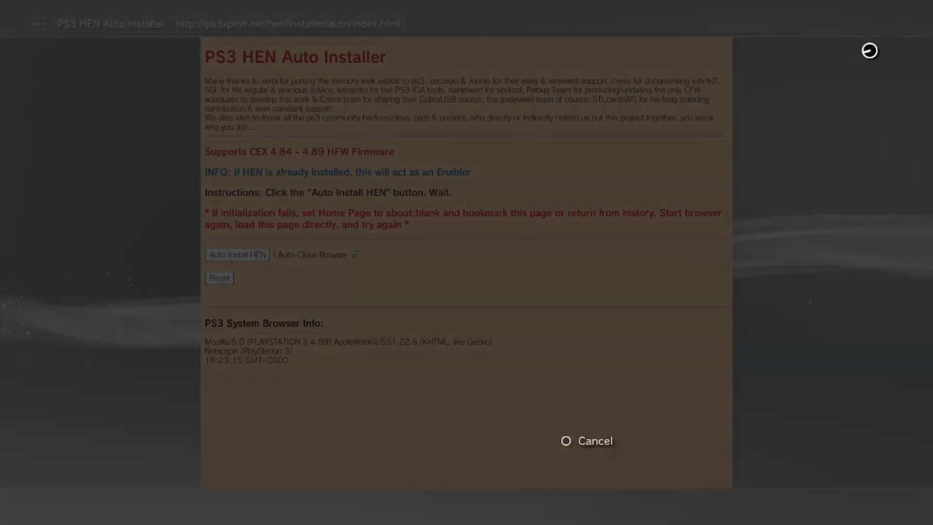
{"action": "key", "text": "Down"}
{"action": "key", "text": "Return"}
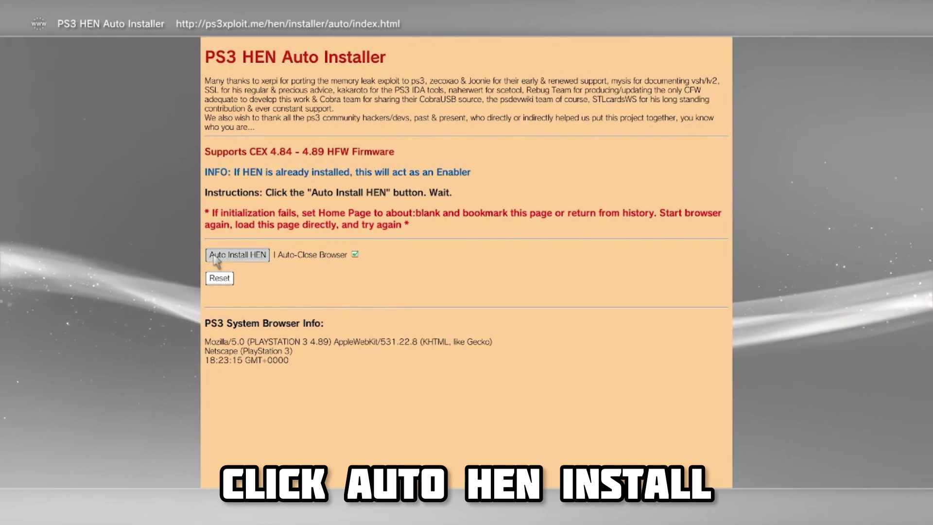
Step: Run Auto Install HEN on the installer page and activate Enable HEN in the Game category
{"action": "left_click", "coordinate": [215, 257]}
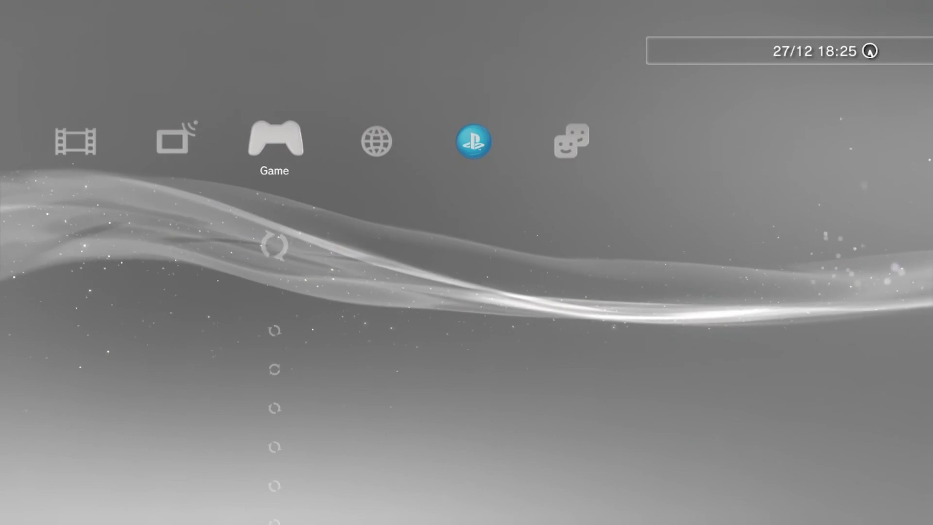
{"action": "key", "text": "Up"}
{"action": "key", "text": "Up"}
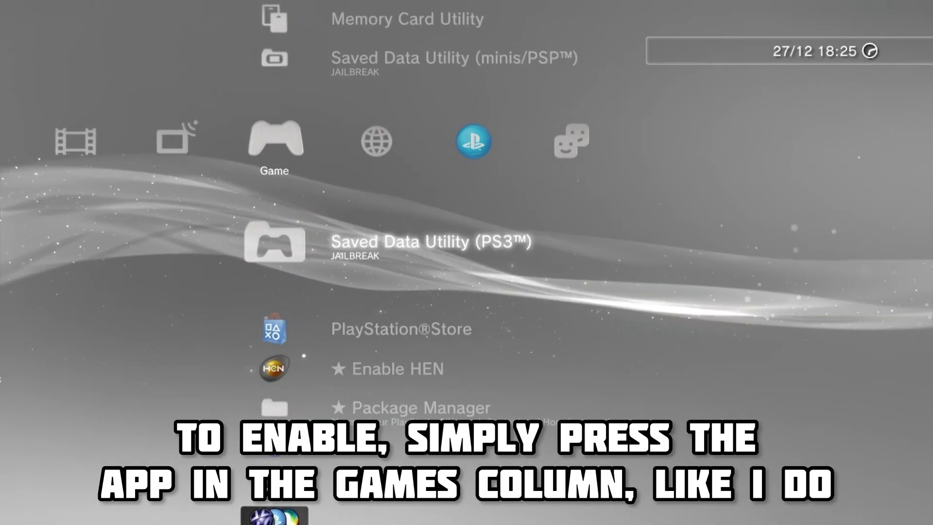
{"action": "key", "text": "Down"}
{"action": "key", "text": "Down"}
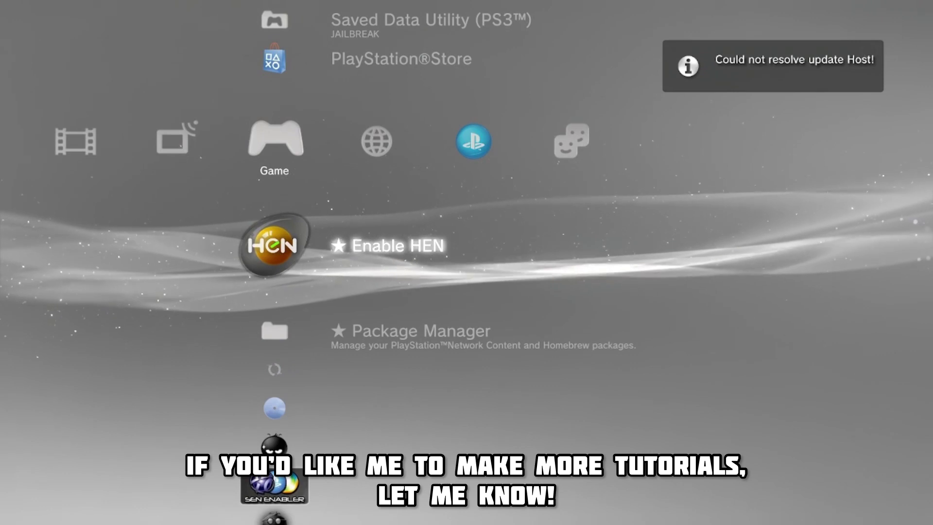
Step: Look through the Game category entries from Package Manager to PSN Patch 2017.02/B and return to Package Manager
{"action": "key", "text": "Down"}
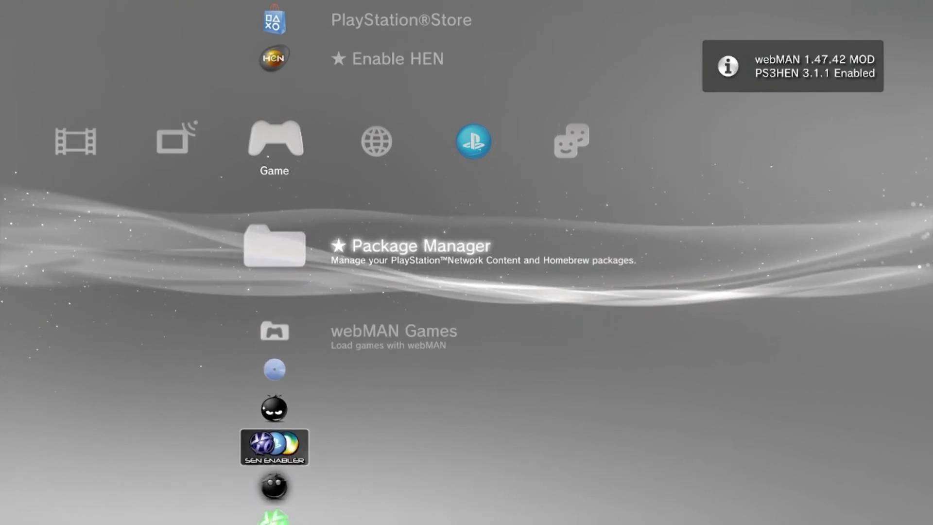
{"action": "key", "text": "Down"}
{"action": "key", "text": "Down"}
{"action": "key", "text": "Down"}
{"action": "key", "text": "Down"}
{"action": "key", "text": "Down"}
{"action": "key", "text": "Down"}
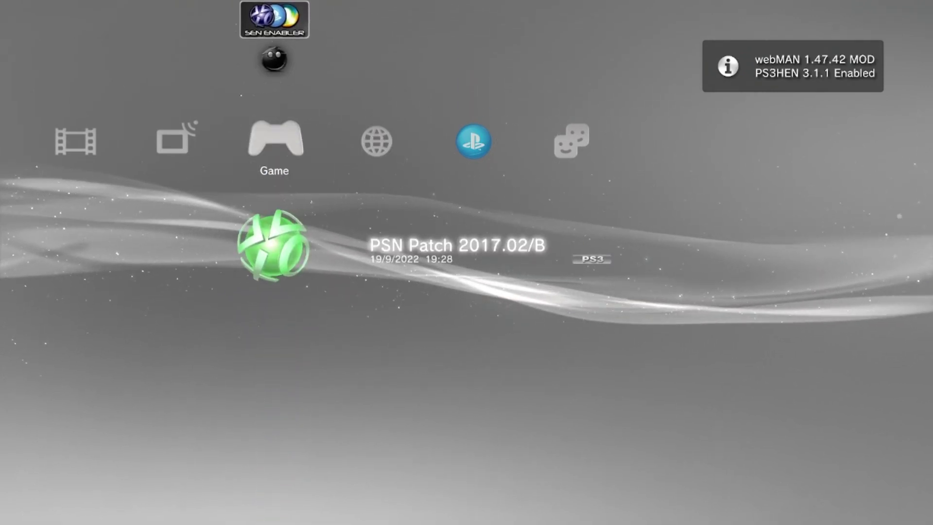
{"action": "key", "text": "Up"}
{"action": "key", "text": "Up"}
{"action": "key", "text": "Up"}
{"action": "key", "text": "Up"}
{"action": "key", "text": "Up"}
{"action": "key", "text": "Up"}
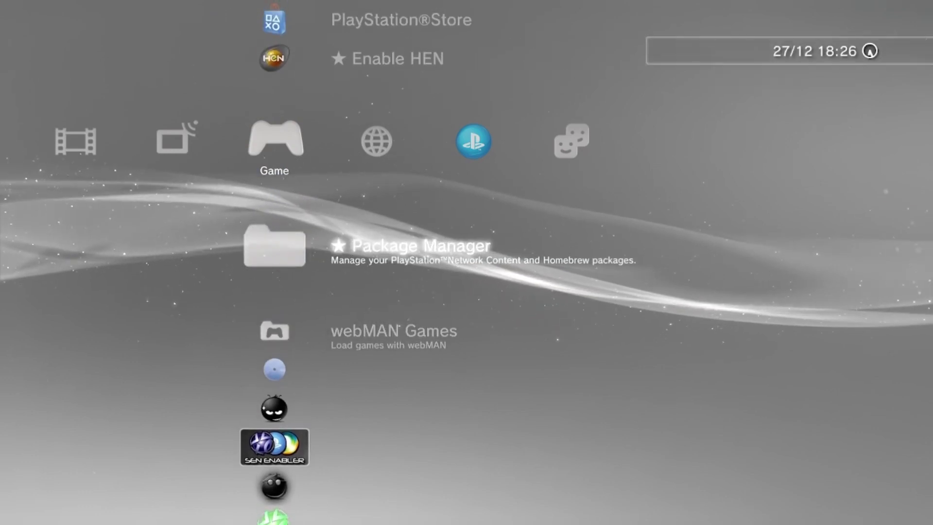
Step: Examine the package installation sources inside Package Manager and return to the Game category
{"action": "key", "text": "Return"}
{"action": "key", "text": "Down"}
{"action": "key", "text": "Return"}
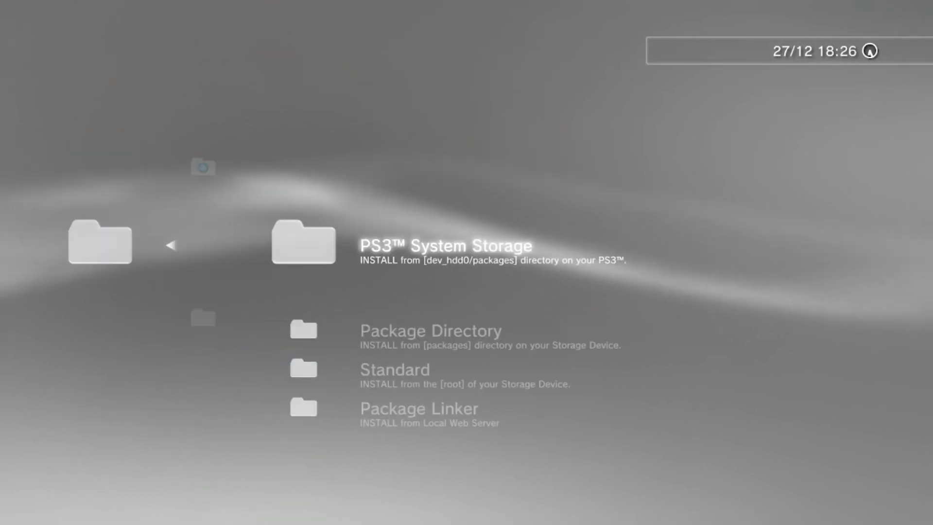
{"action": "key", "text": "Down"}
{"action": "key", "text": "Down"}
{"action": "key", "text": "Escape"}
{"action": "key", "text": "Escape"}
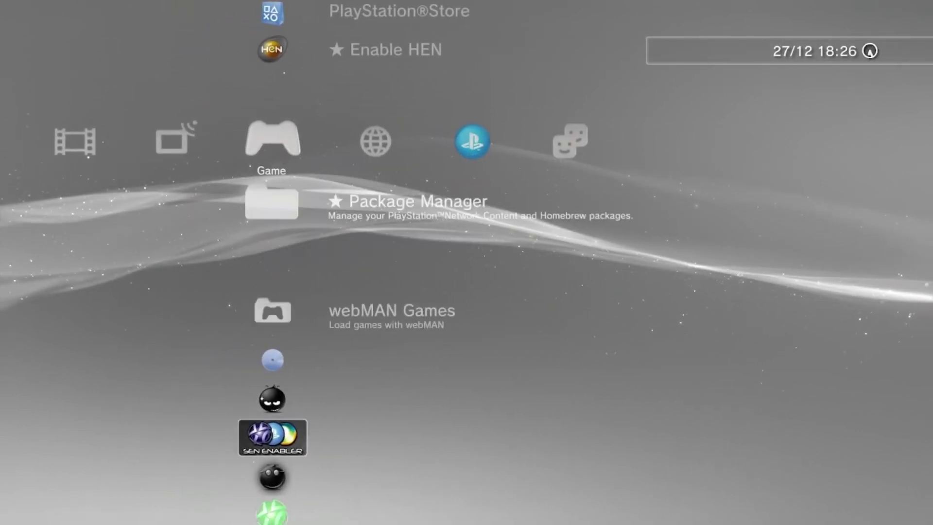